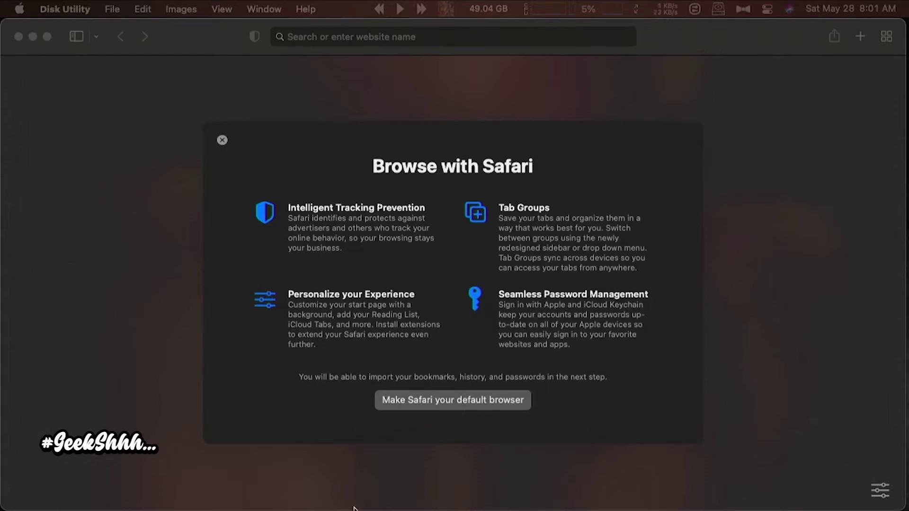
Bring Safari to the front with its address field focused.
click(389, 42)
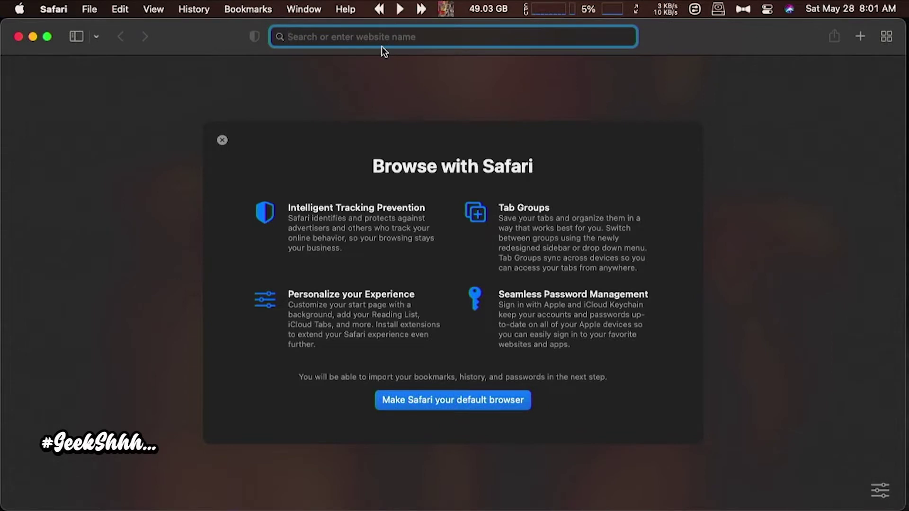
Load google.com and run a Google search for 'carbon copy cloner'.
text(ca)
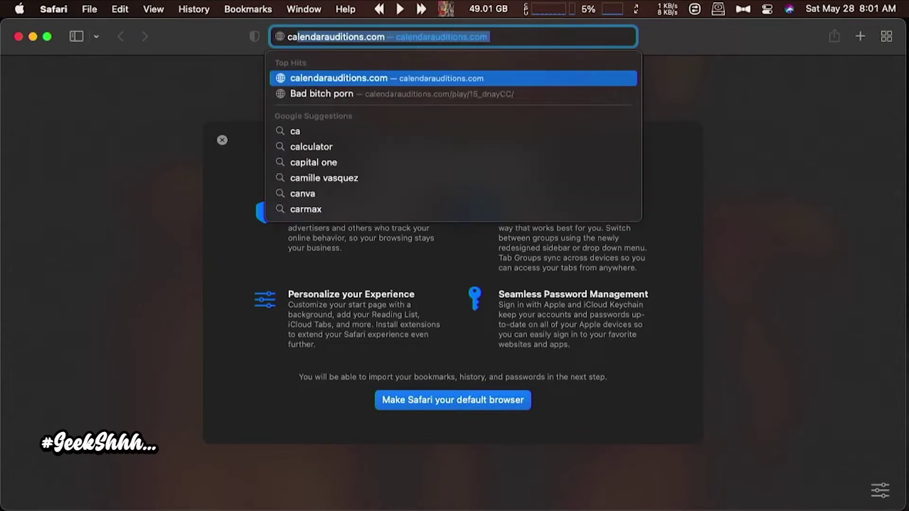
text(rbon copy )
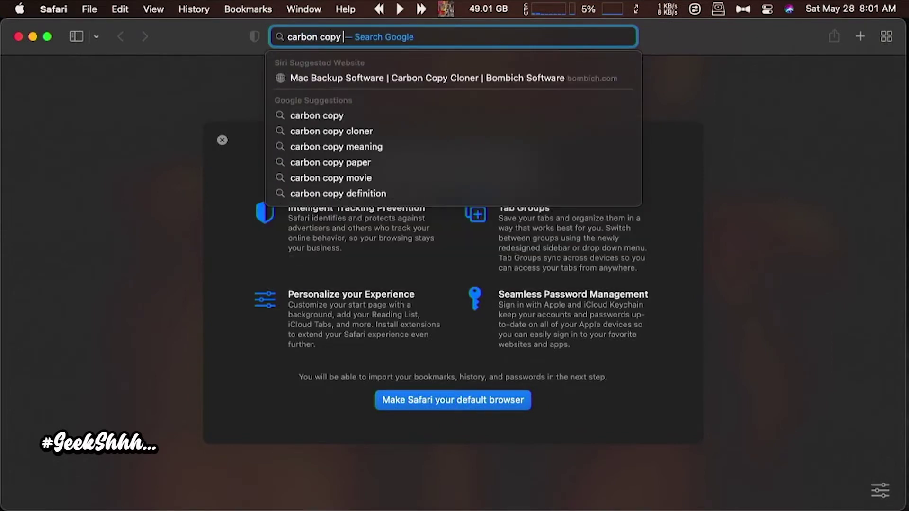
text(cloner)
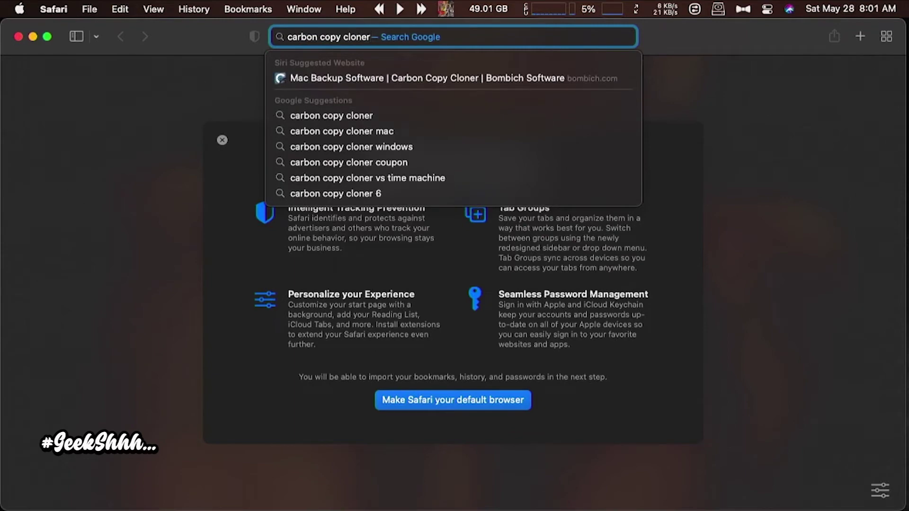
key(BackSpace)
key(BackSpace)
key(BackSpace)
key(BackSpace)
key(BackSpace)
key(BackSpace)
key(BackSpace)
key(BackSpace)
key(BackSpace)
key(BackSpace)
key(BackSpace)
key(BackSpace)
key(BackSpace)
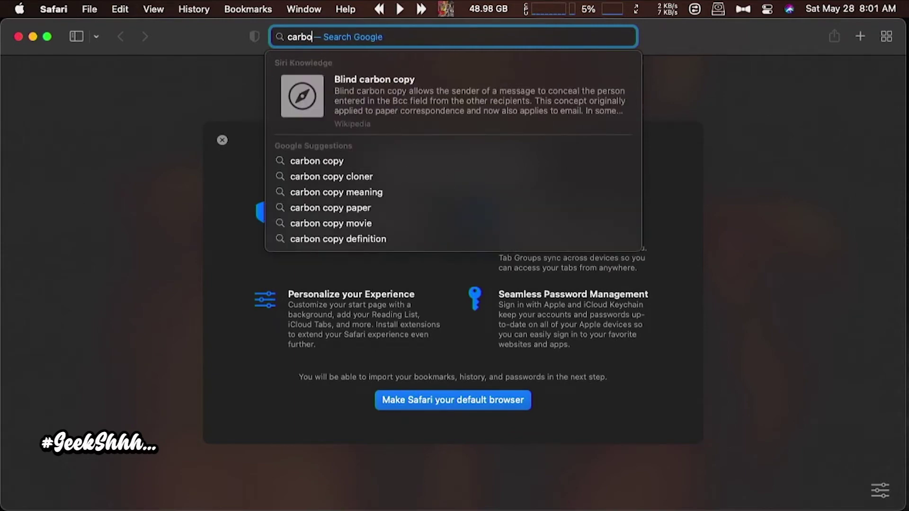
key(BackSpace)
key(BackSpace)
key(BackSpace)
key(BackSpace)
key(BackSpace)
text(go)
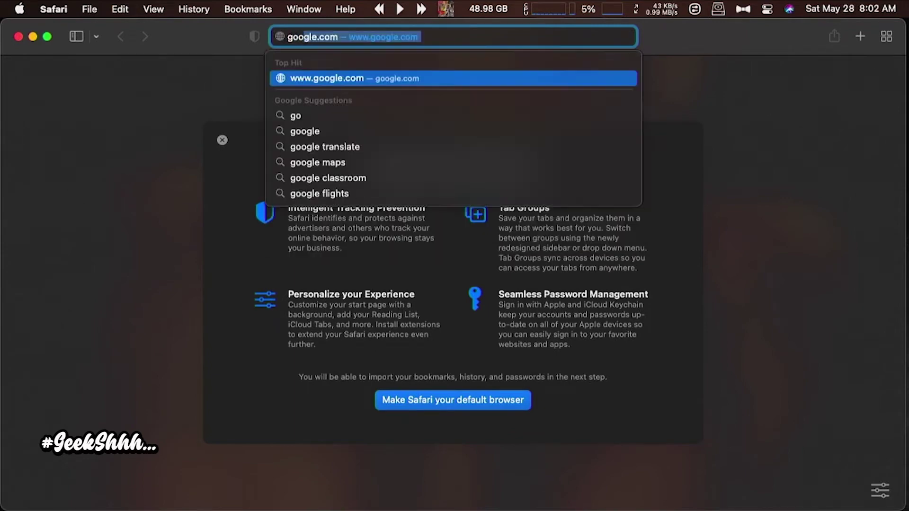
text(ogle.com)
key(Return)
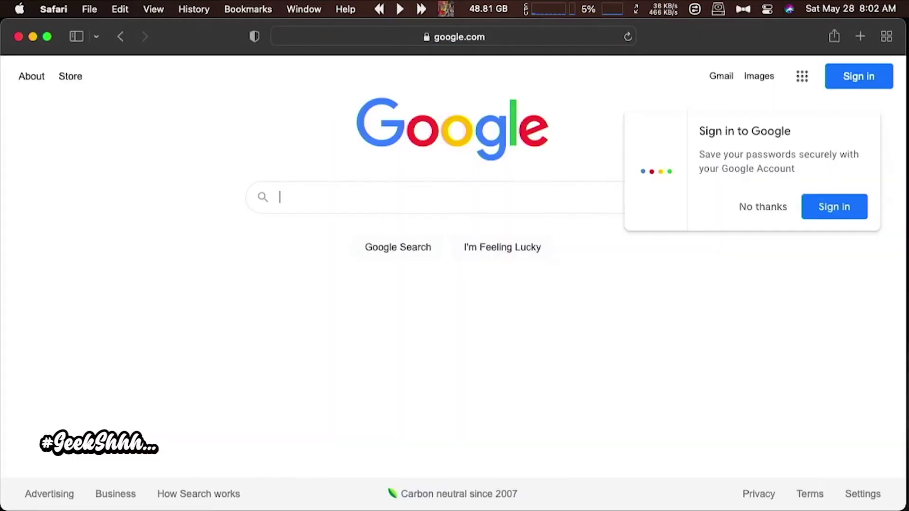
text(ca)
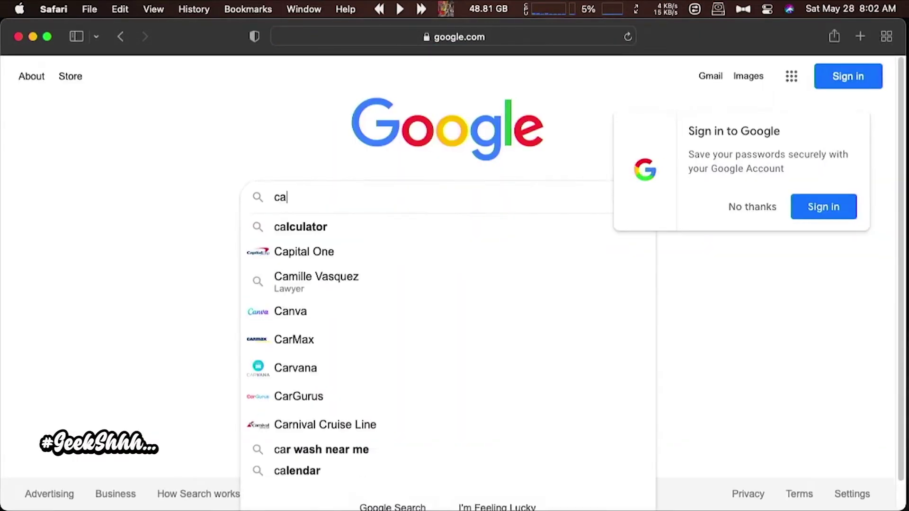
text(rbon c)
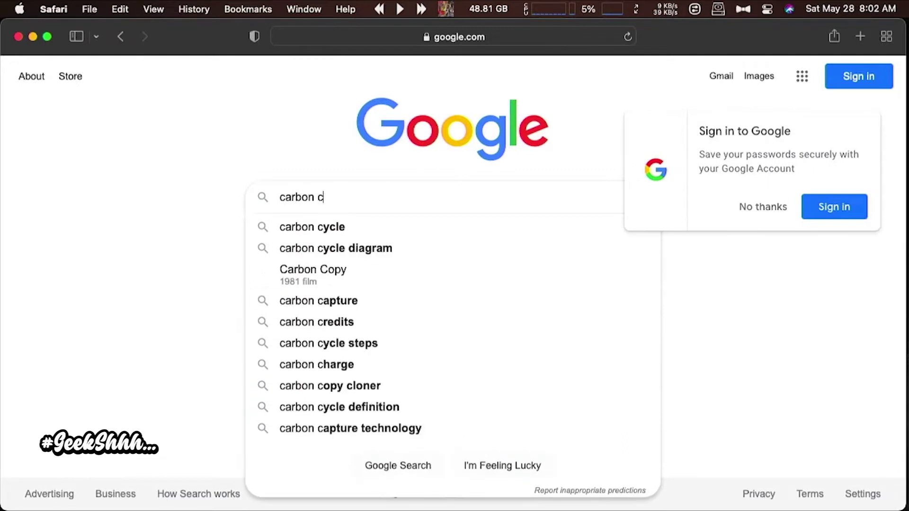
text(opy cloner)
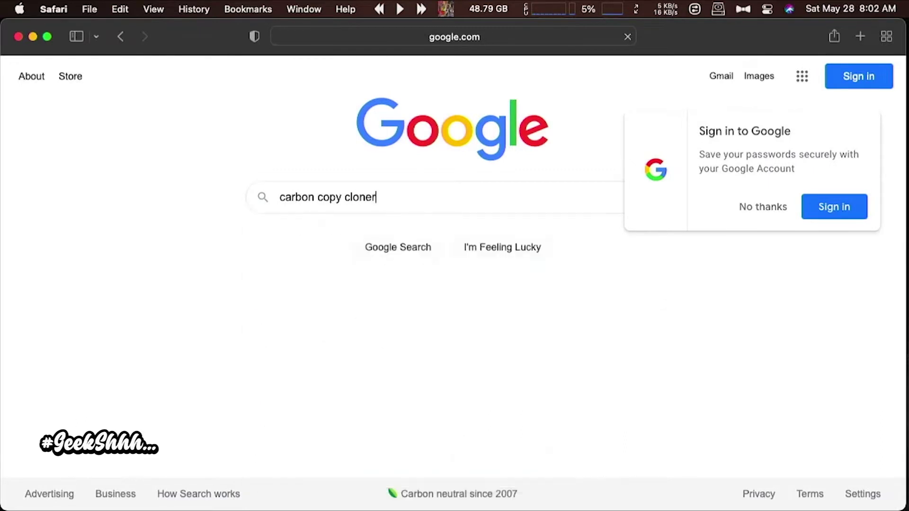
key(Return)
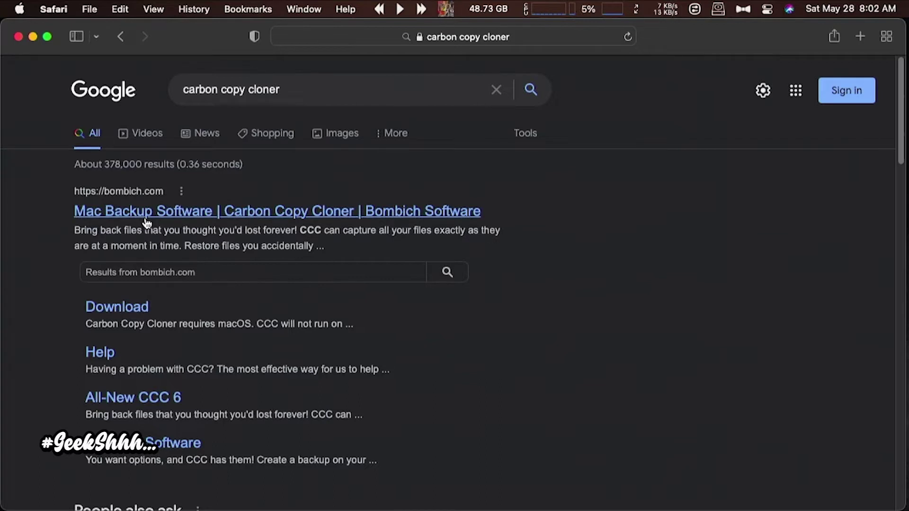
Review bombich.com and the $39.99 licence checkout, then minimize Safari and return to Disk Utility.
click(146, 222)
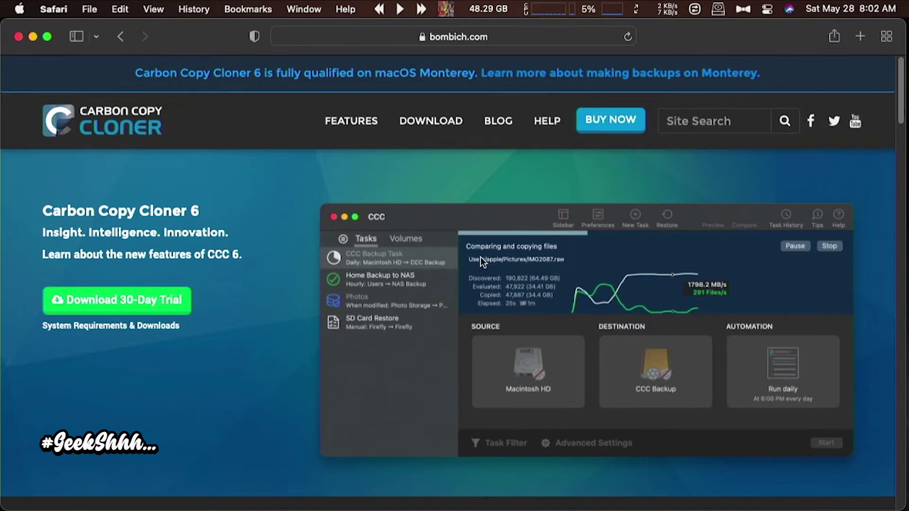
click(637, 113)
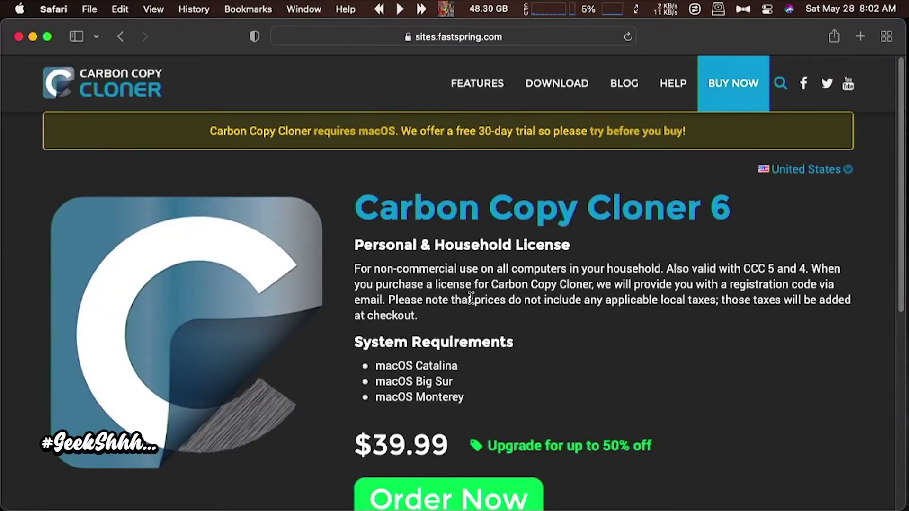
scroll(470, 298, down, 5)
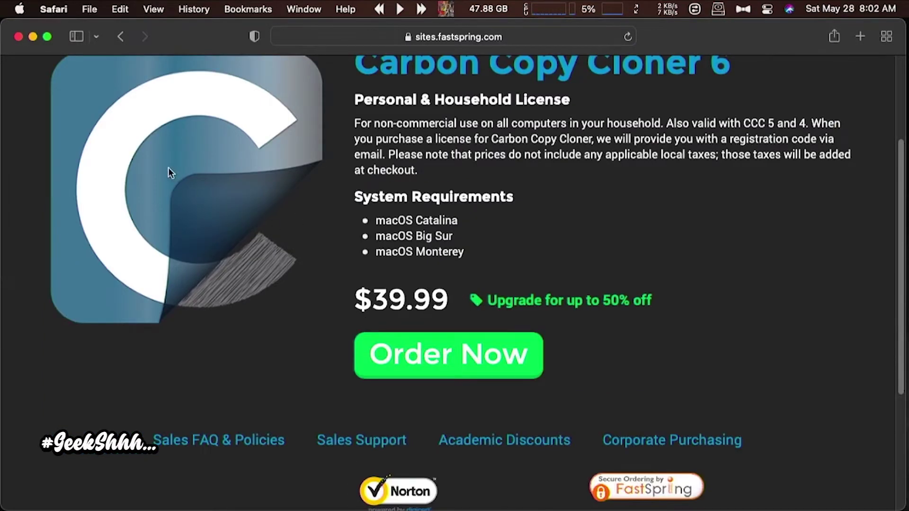
click(33, 38)
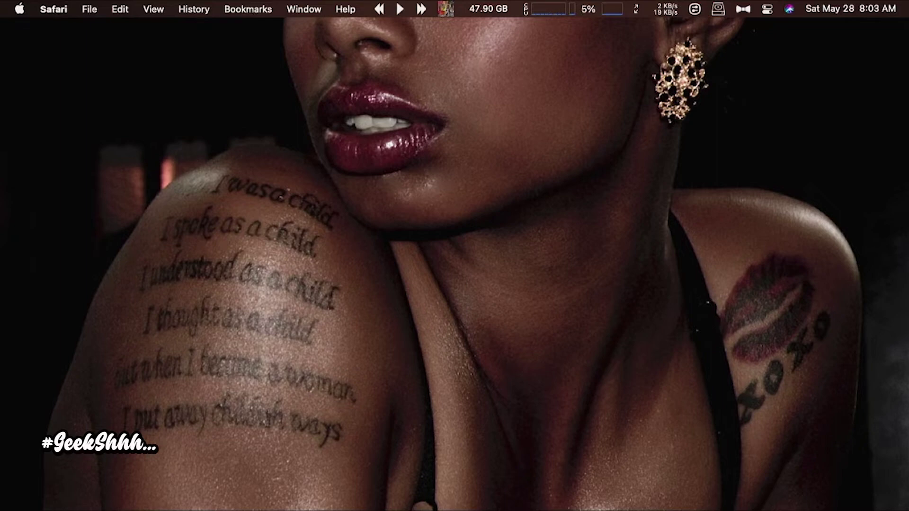
key(super+Tab)
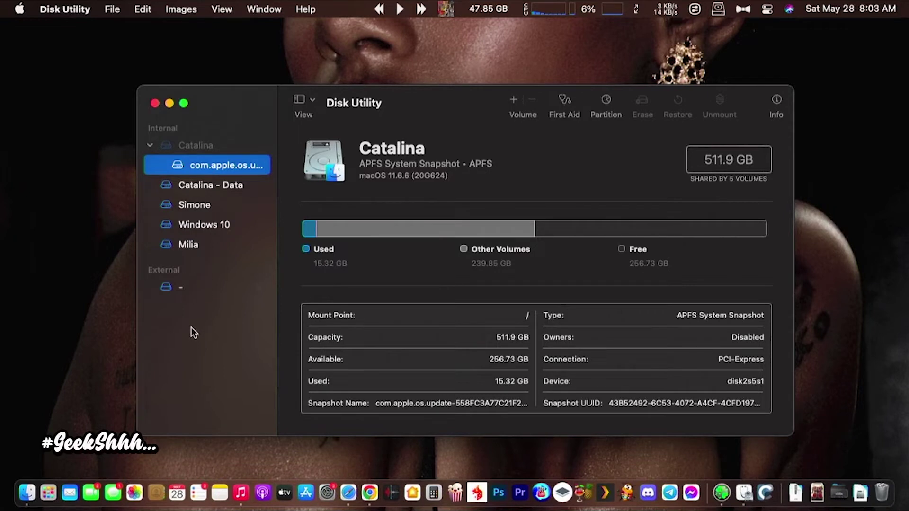
Select the external 255.85 GB USB volume and bring up its Erase options.
click(181, 288)
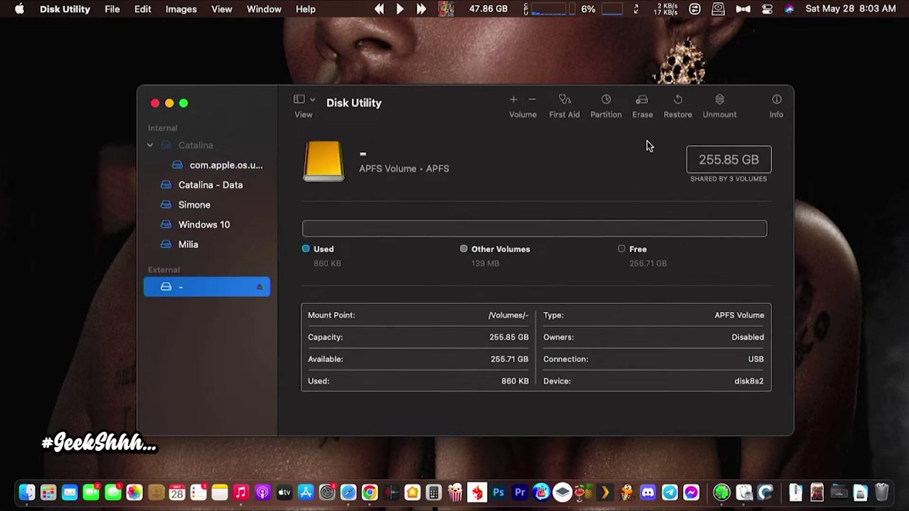
click(644, 100)
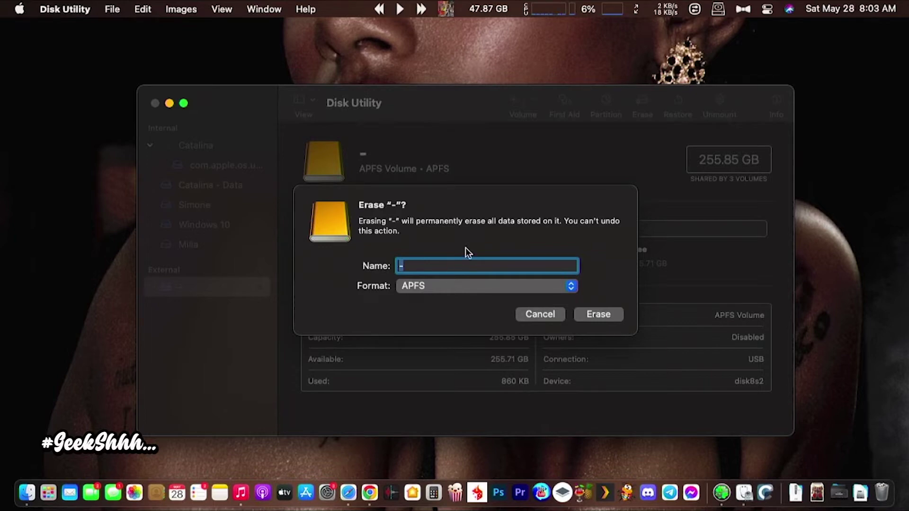
Erase the external volume as APFS named 'Big Sur BU #1' and close the report.
text(Big Sur BU #1)
click(609, 312)
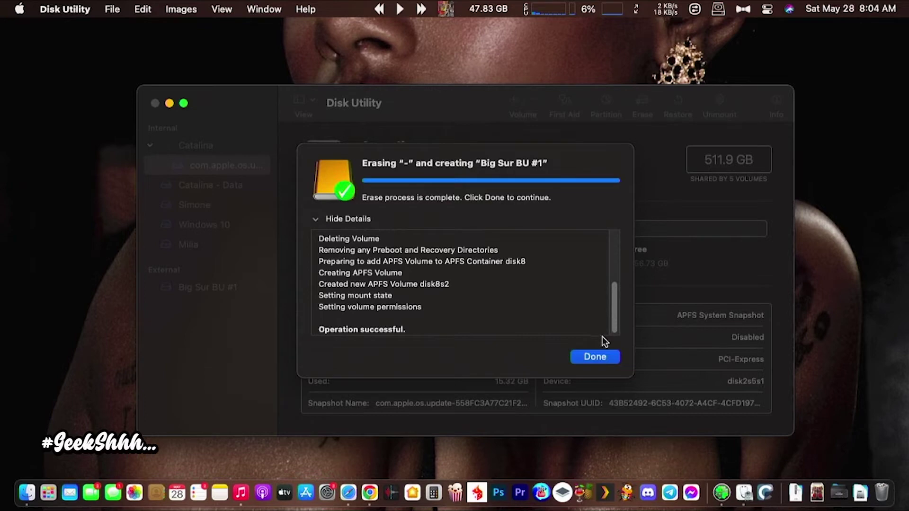
click(604, 357)
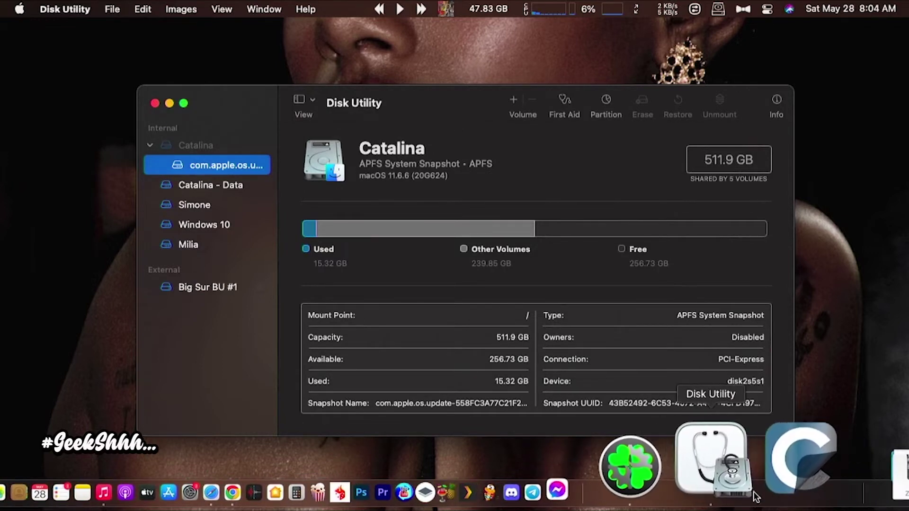
Launch Carbon Copy Cloner, dismiss the welcome dialog, and show the Source volume list.
click(763, 482)
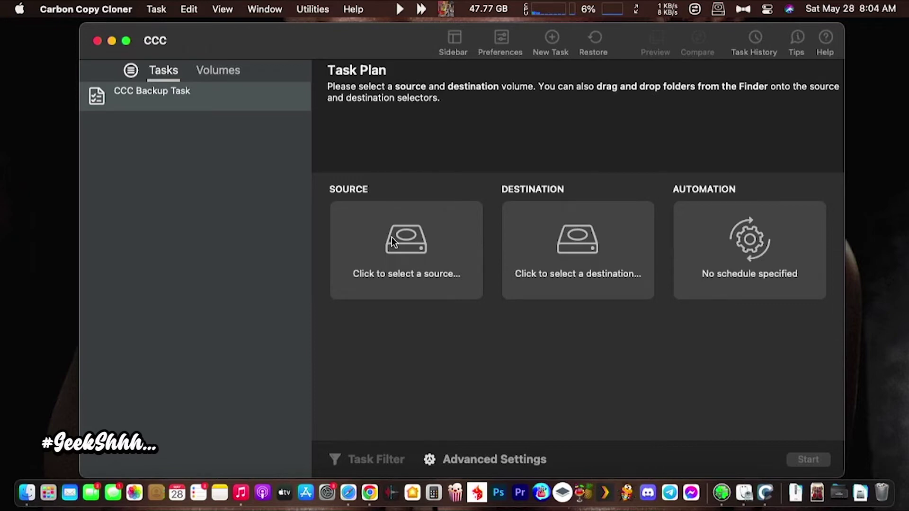
click(392, 237)
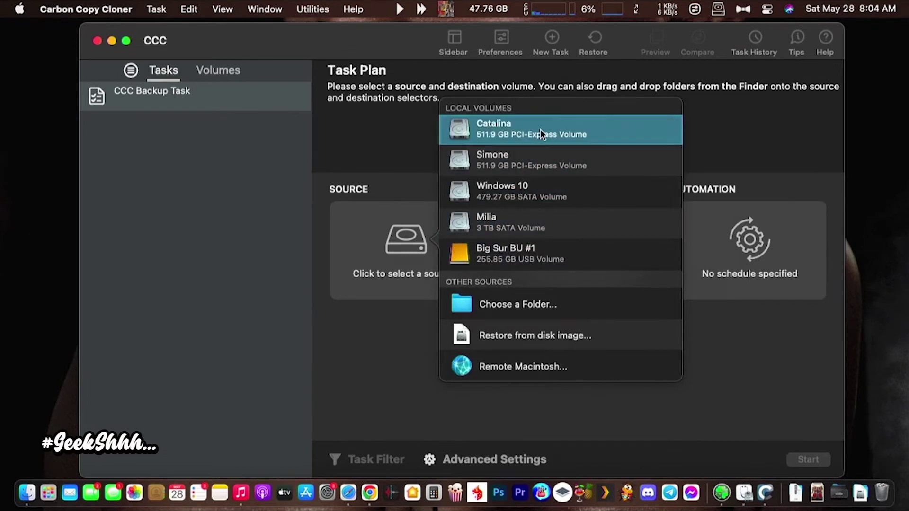
Set Catalina as the backup source and Big Sur BU #1 as the destination.
mouse_move(541, 129)
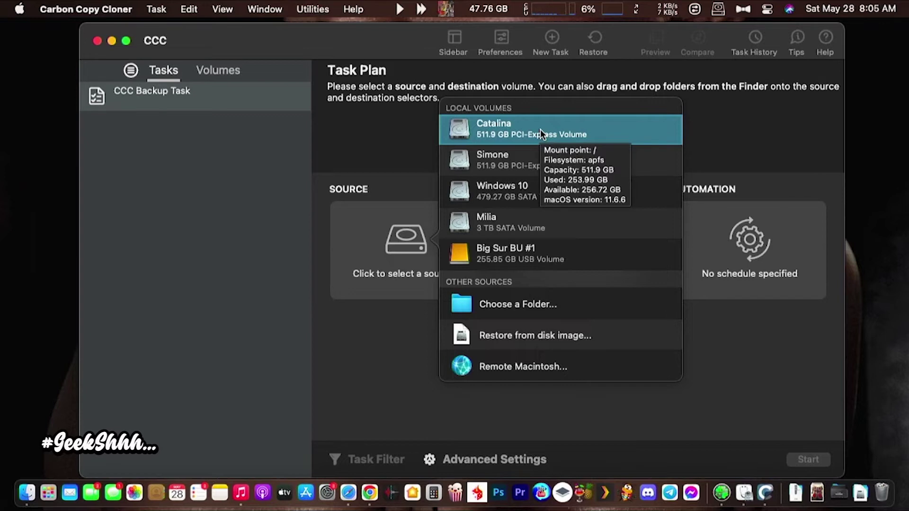
click(541, 130)
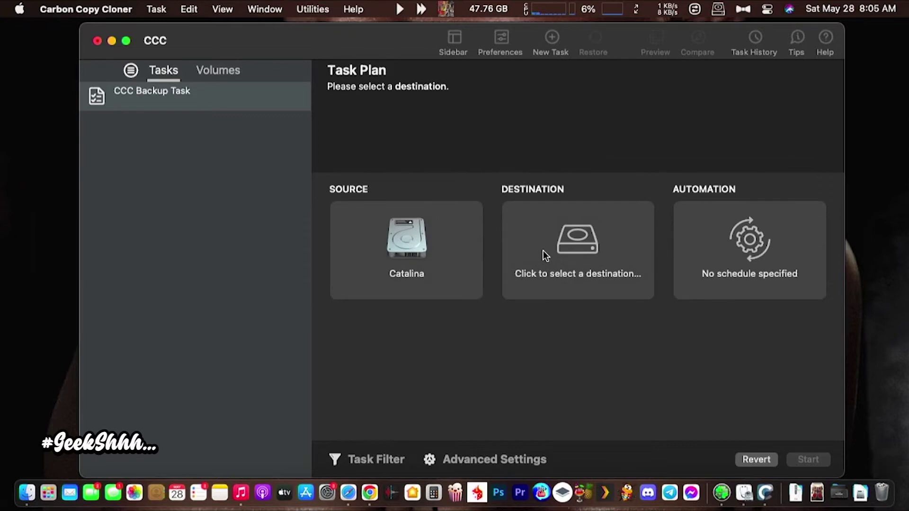
click(572, 250)
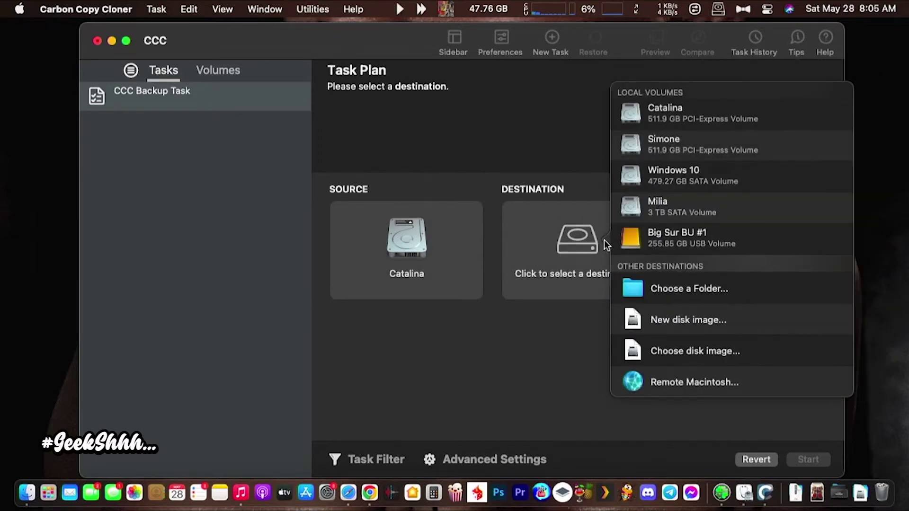
click(644, 240)
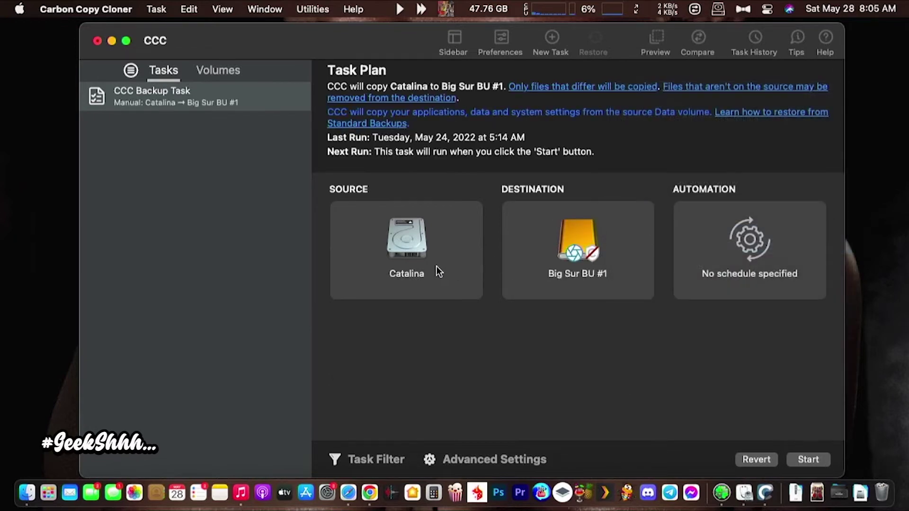
mouse_move(414, 255)
click(408, 244)
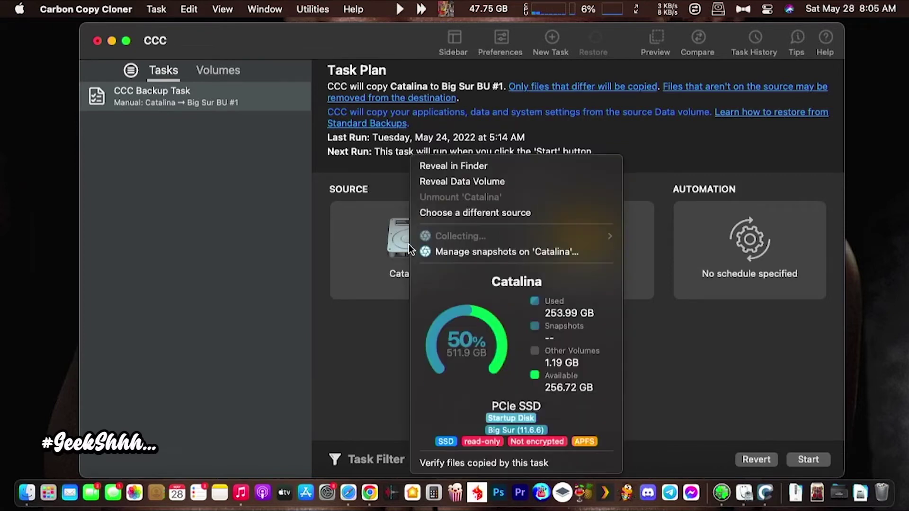
click(289, 327)
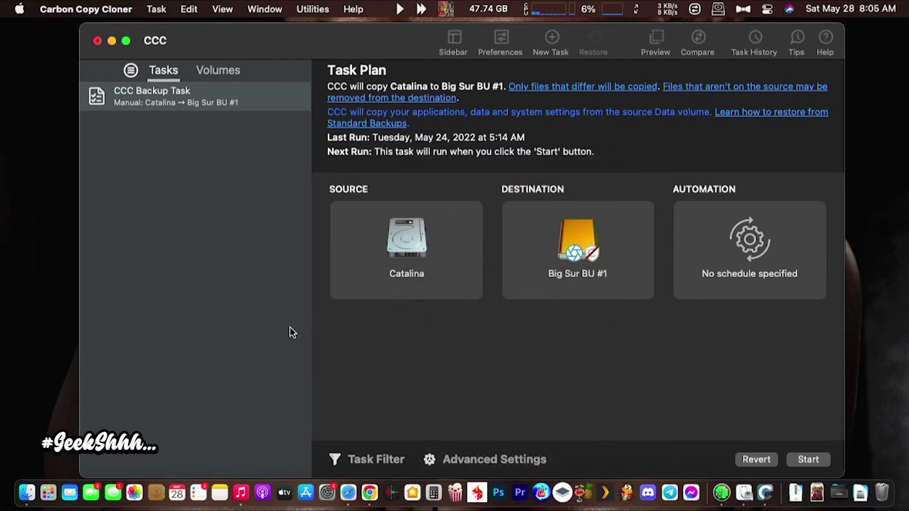
mouse_move(398, 262)
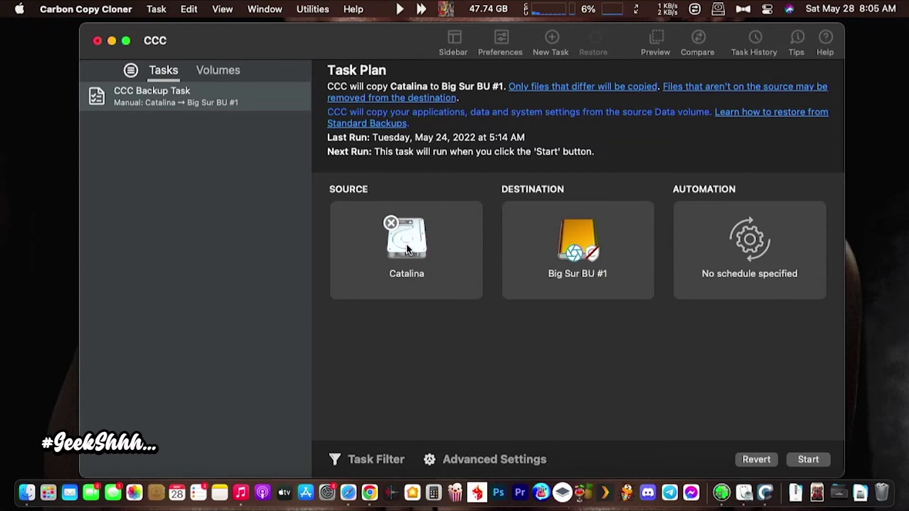
click(408, 245)
mouse_move(455, 229)
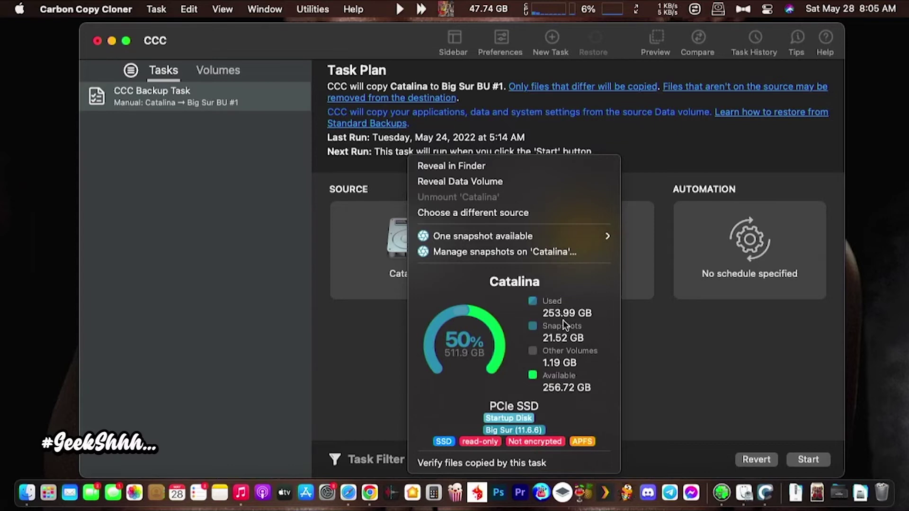
click(682, 336)
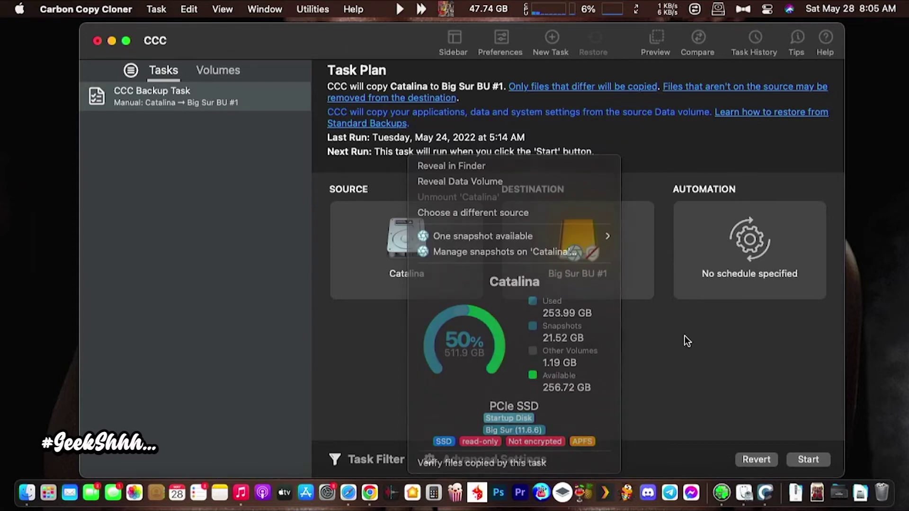
click(595, 255)
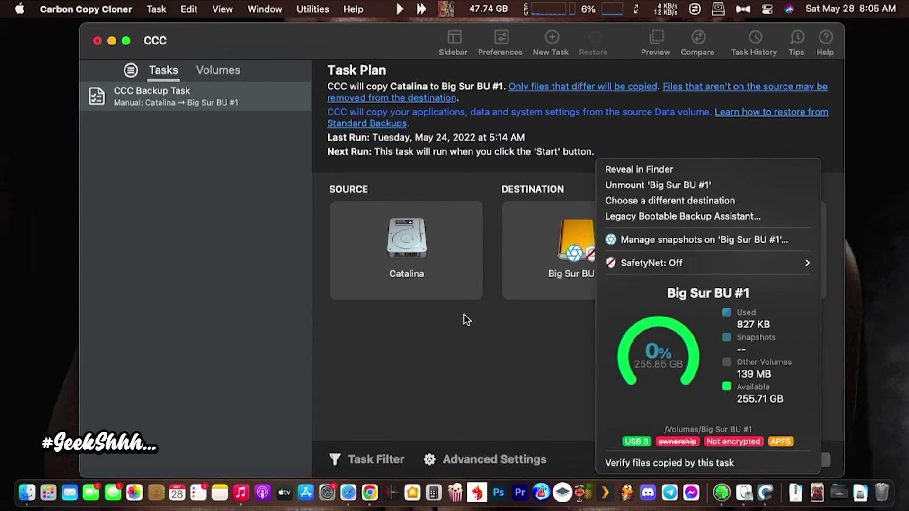
click(427, 248)
click(428, 247)
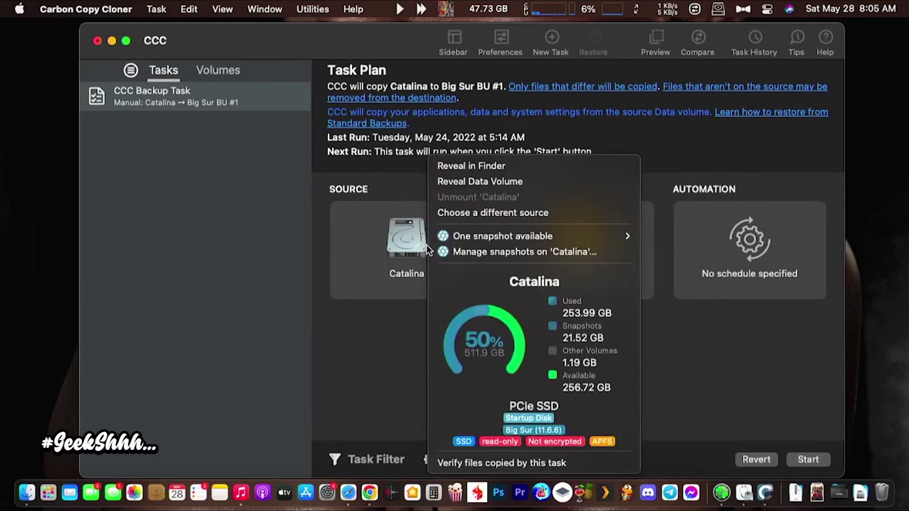
click(713, 339)
click(590, 260)
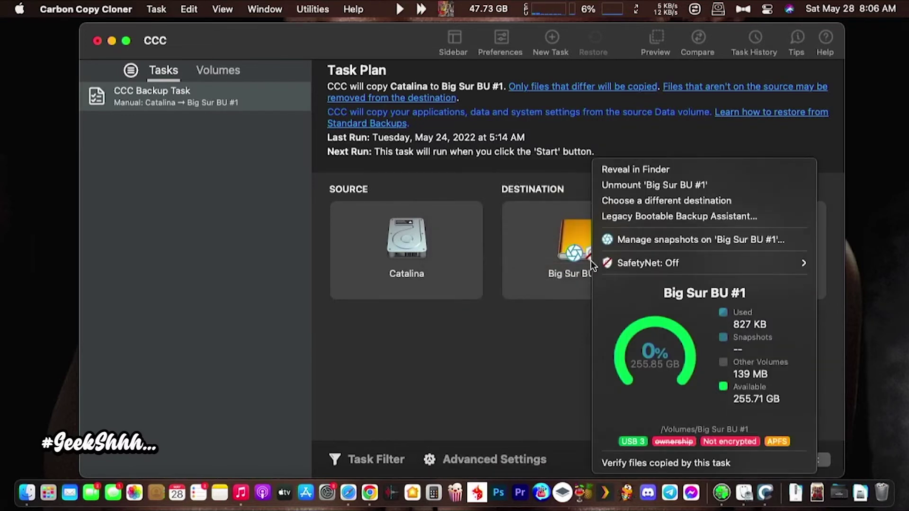
click(497, 353)
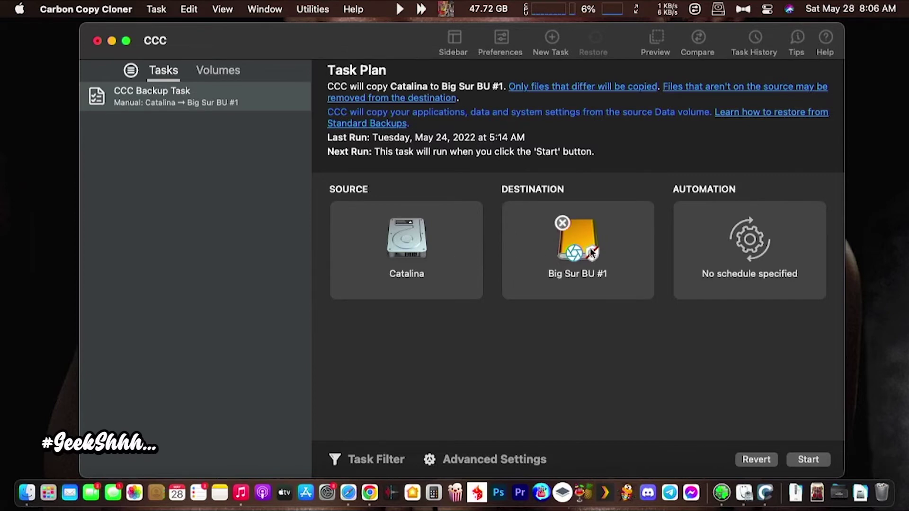
mouse_move(569, 253)
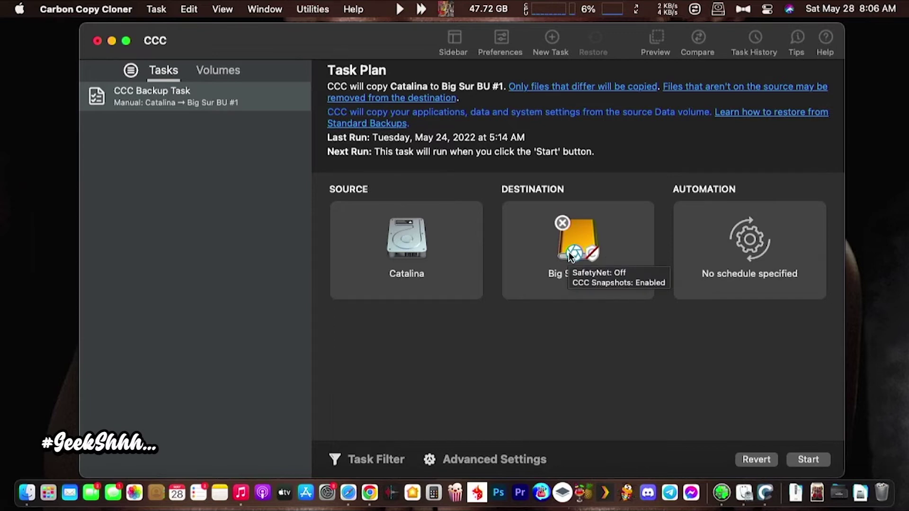
Use the Legacy Bootable Backup Assistant, allow erasing 'Big Sur BU #1', and start cloning.
click(569, 252)
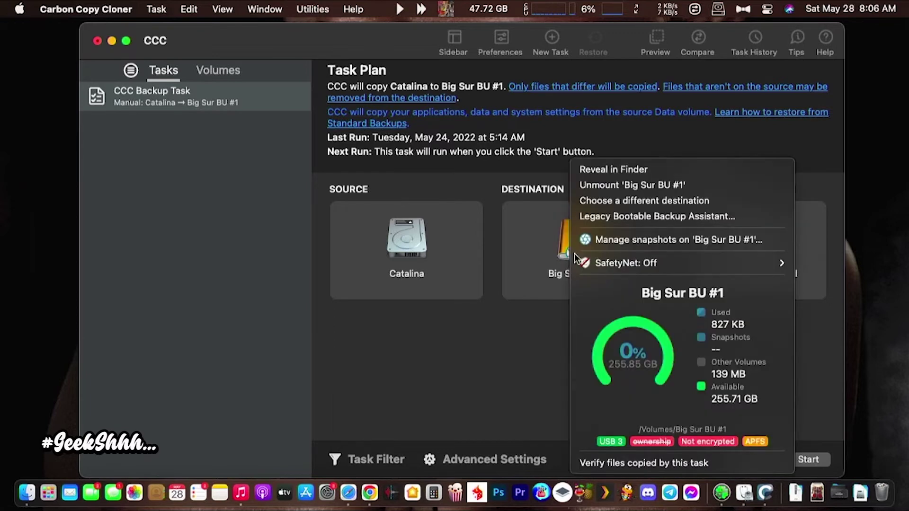
mouse_move(622, 262)
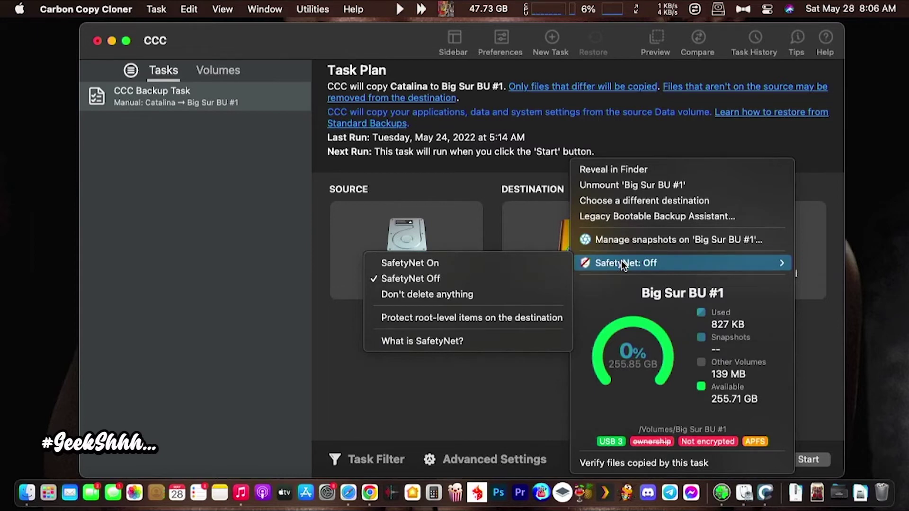
click(618, 217)
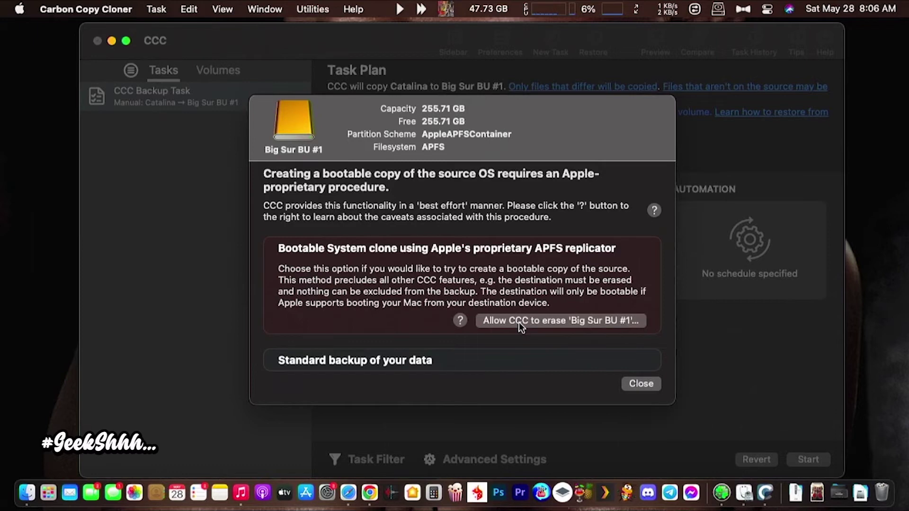
click(519, 321)
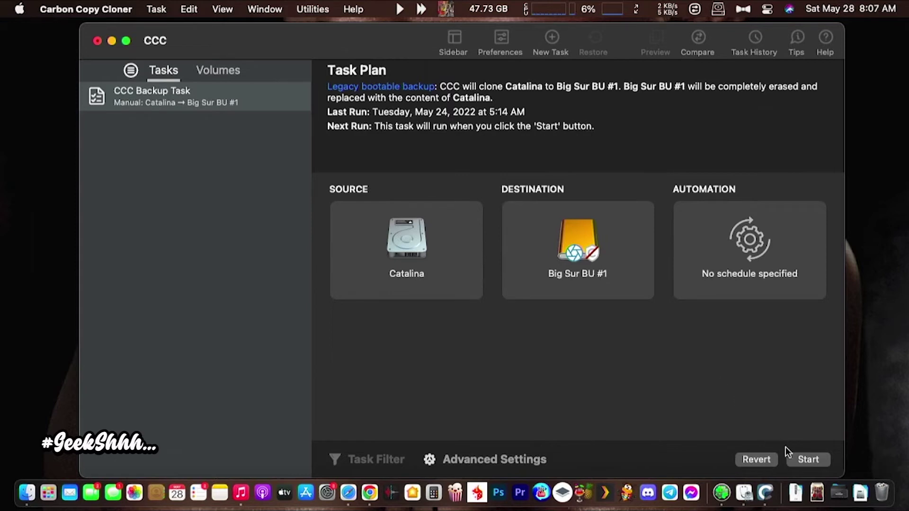
click(809, 459)
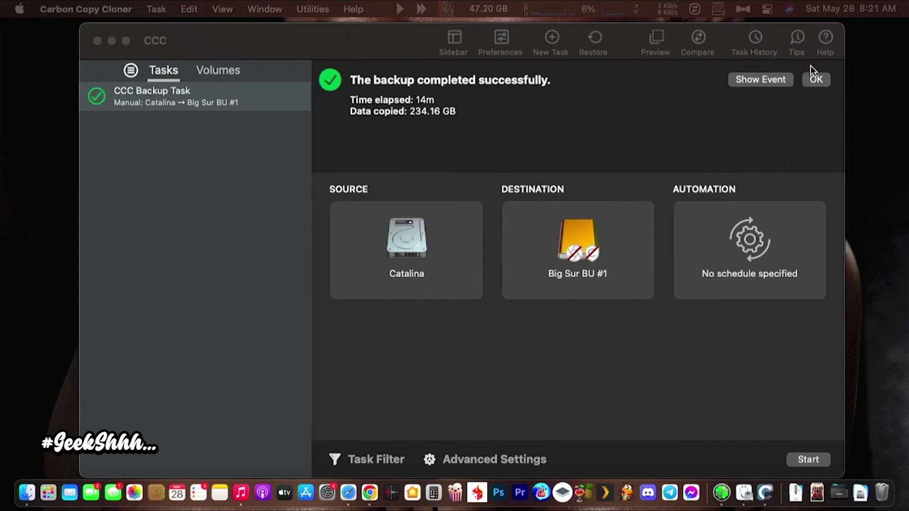
Dismiss the completion notice after 234.16 GB is copied from Catalina to Big Sur BU #1.
click(815, 79)
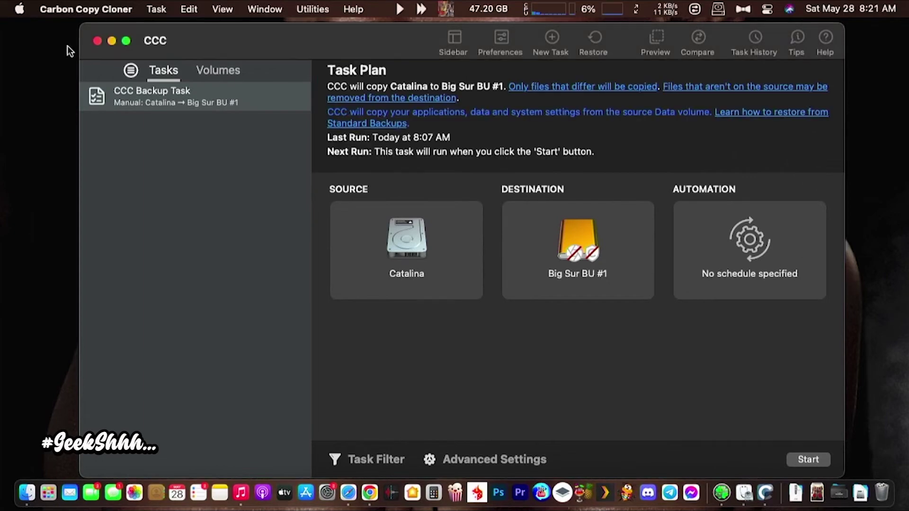
Close the Carbon Copy Cloner and Disk Utility windows, leaving Finder in front.
click(97, 41)
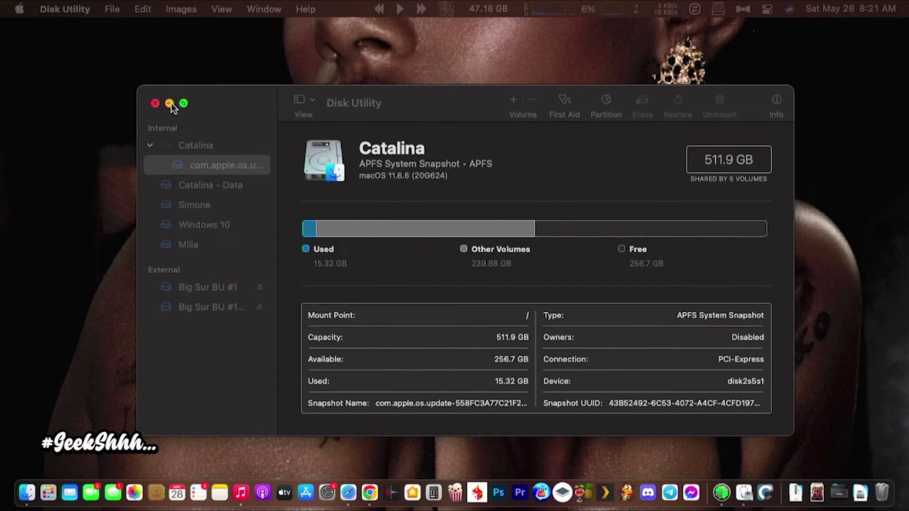
click(155, 103)
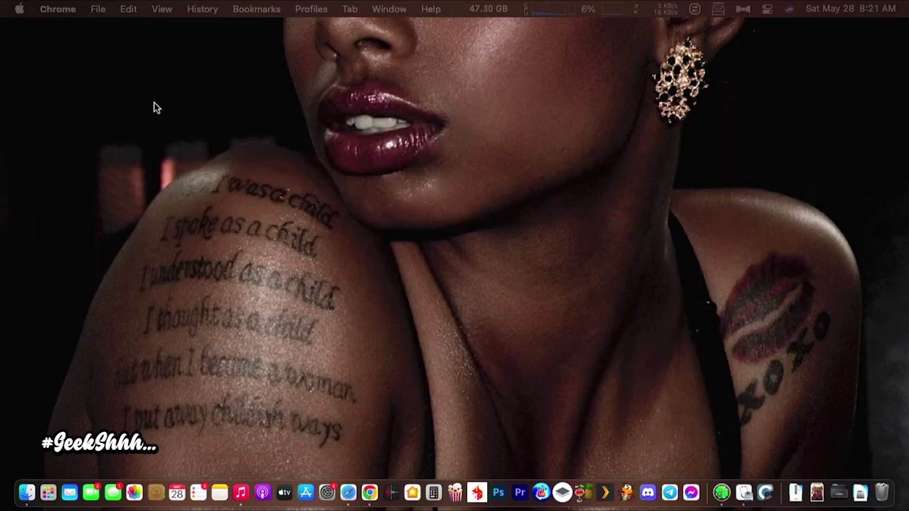
click(645, 209)
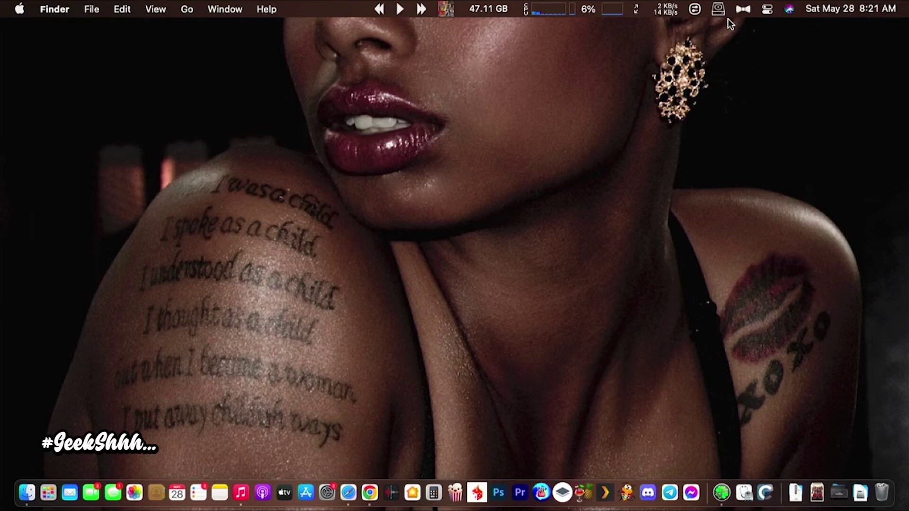
Mount the internal disk1s1 EFI partition in ESP Mounter Pro and open /Volumes/EFI in Finder.
click(716, 9)
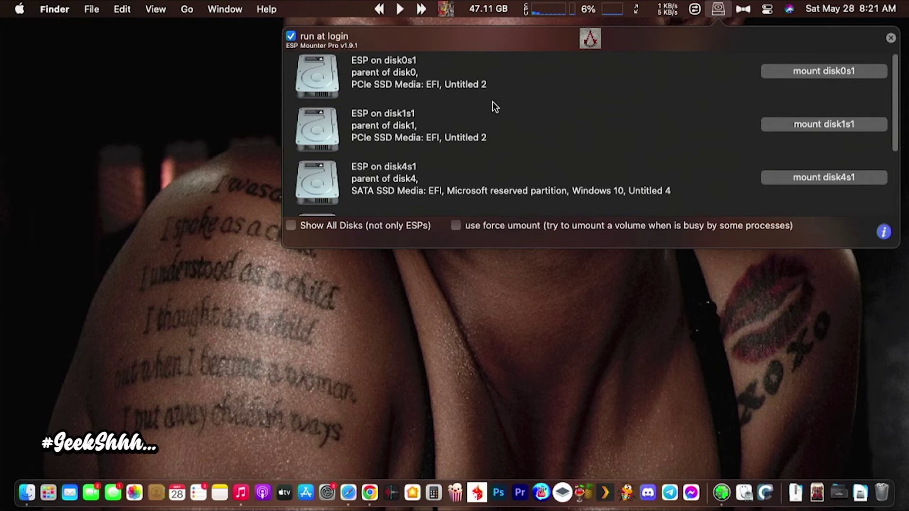
click(804, 124)
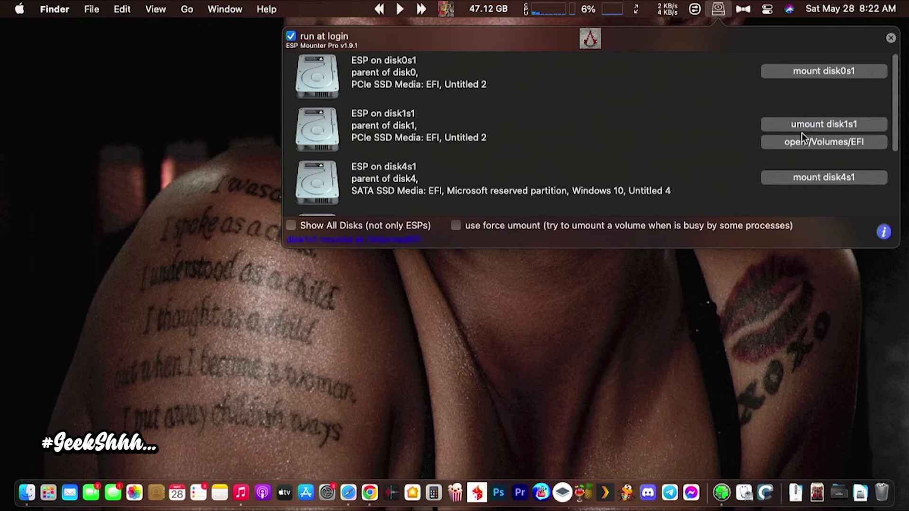
click(802, 142)
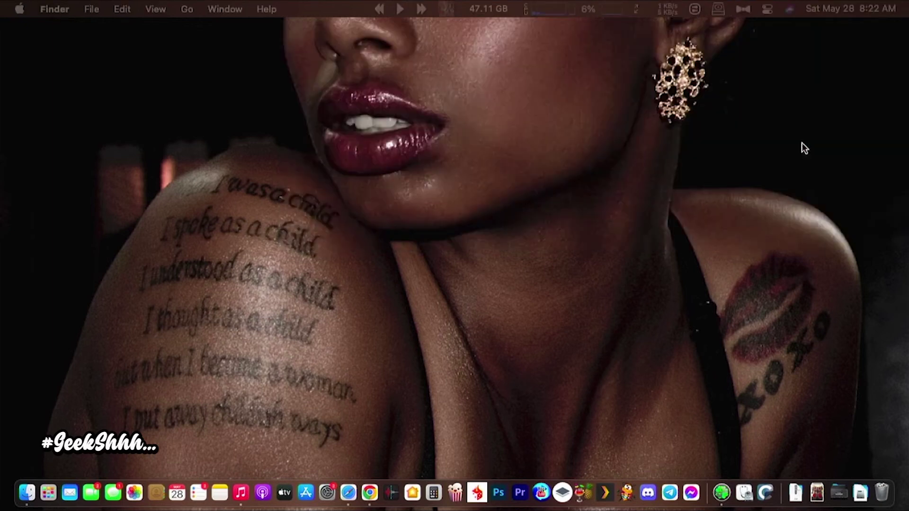
Bring the EFI Finder window, showing its boot file and EFI folder, to the front.
key(ctrl+Down)
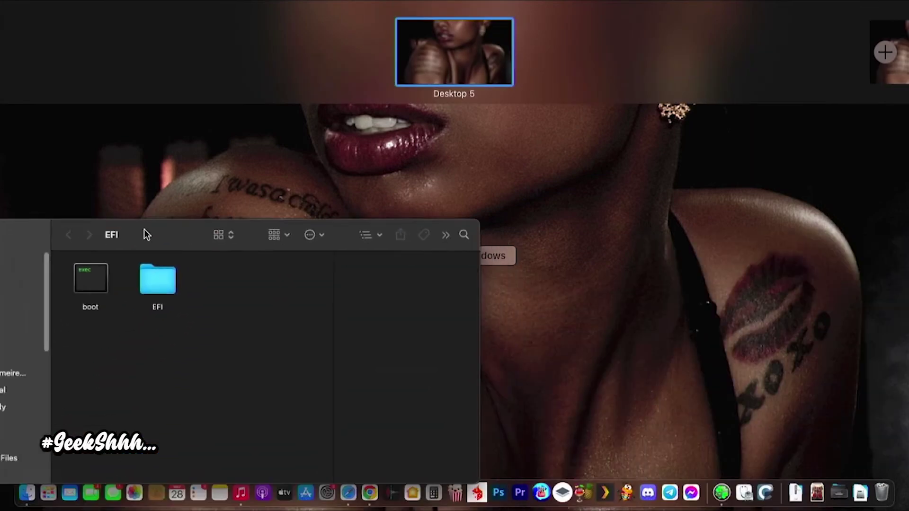
click(259, 165)
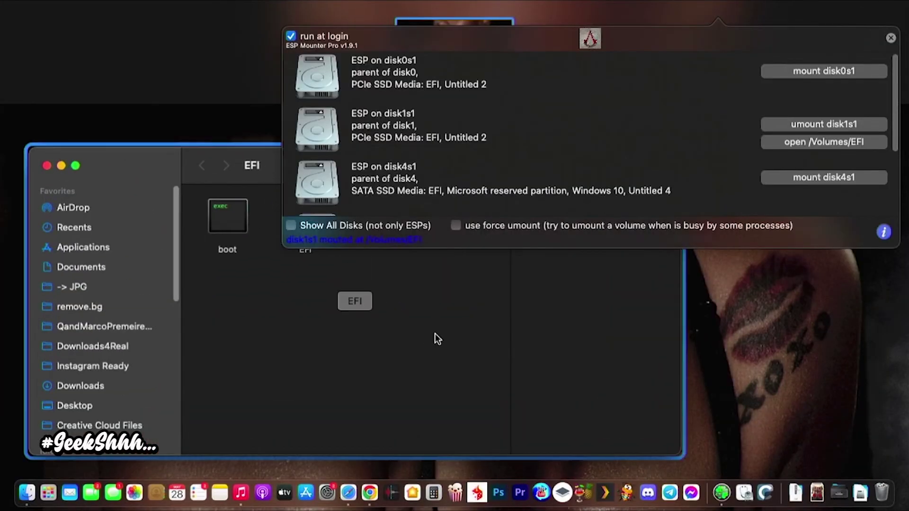
click(439, 374)
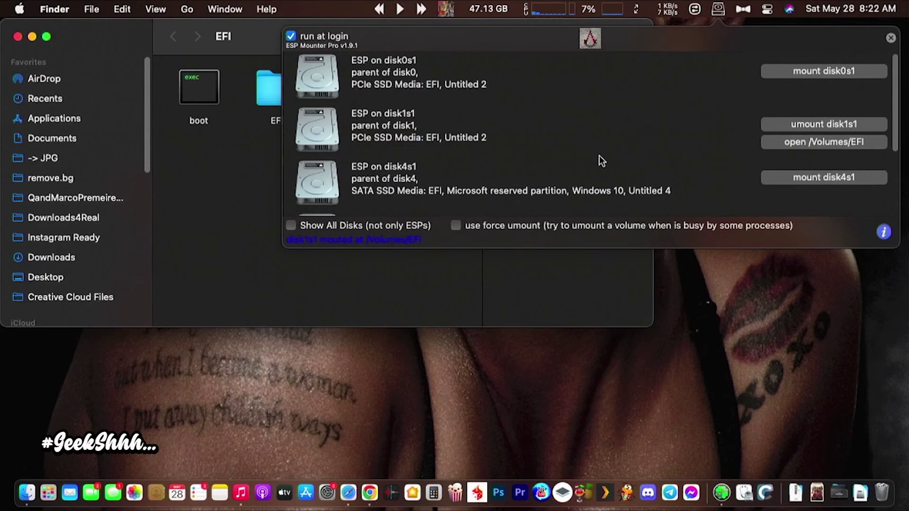
click(599, 155)
scroll(600, 156, down, 1)
Open the external disk7s1 EFI partition (/Volumes/EFI 1) and arrange both EFI windows side by side.
scroll(599, 156, down, 3)
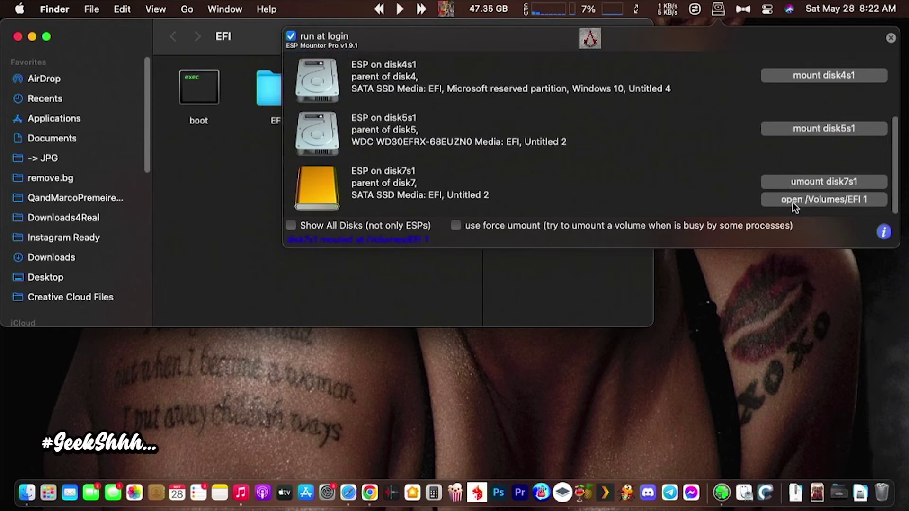
click(793, 203)
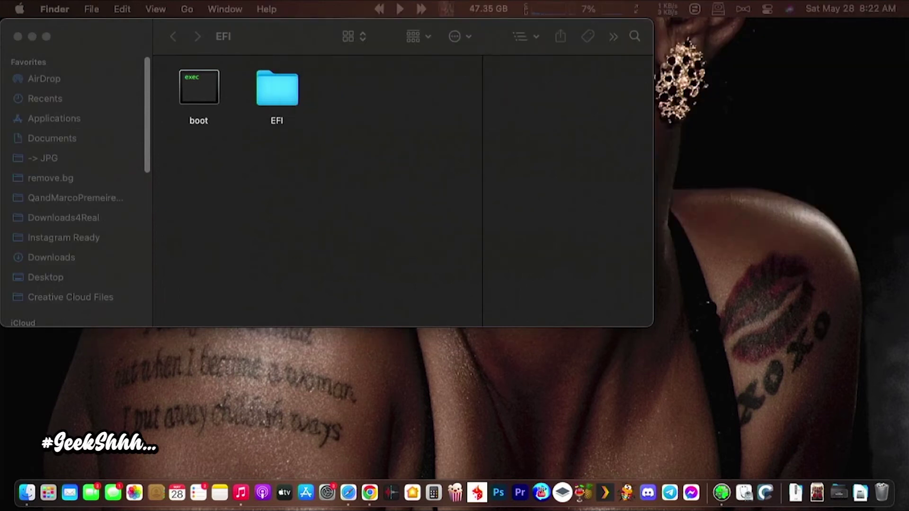
key(ctrl+Up)
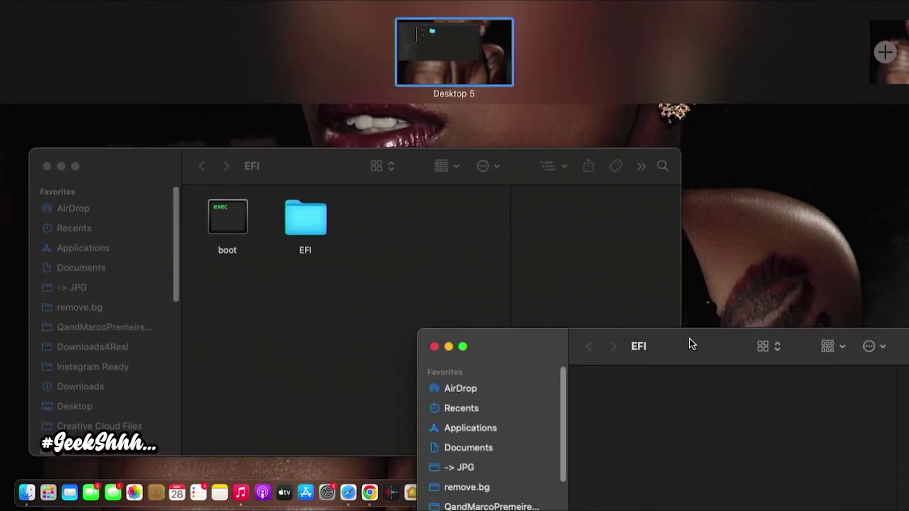
drag(690, 339, 553, 206)
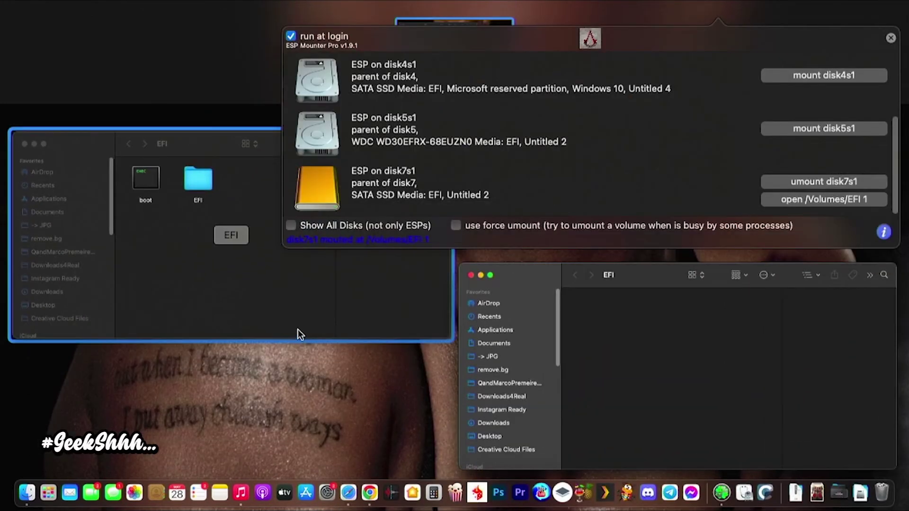
click(298, 369)
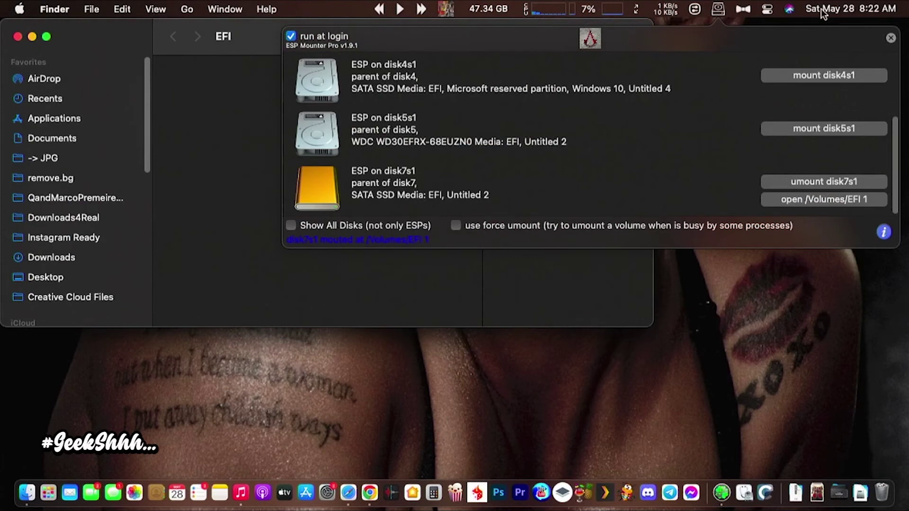
click(724, 9)
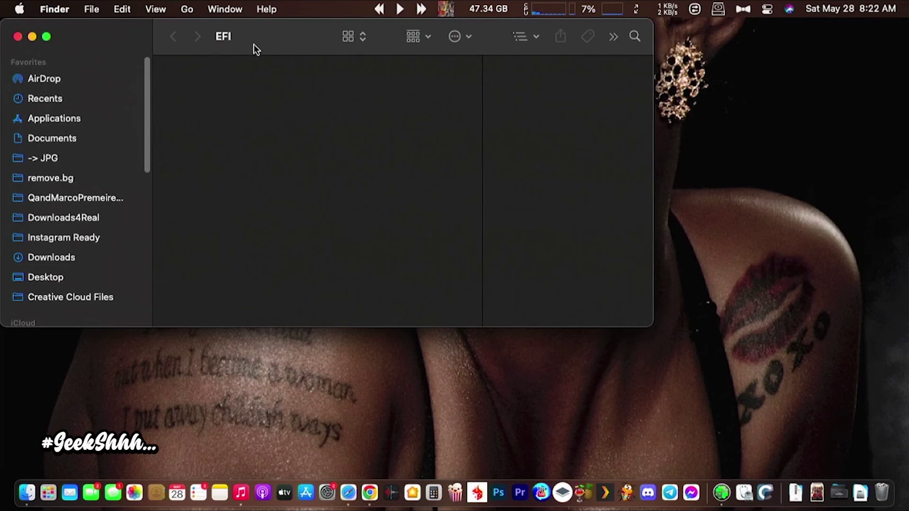
drag(253, 44, 431, 164)
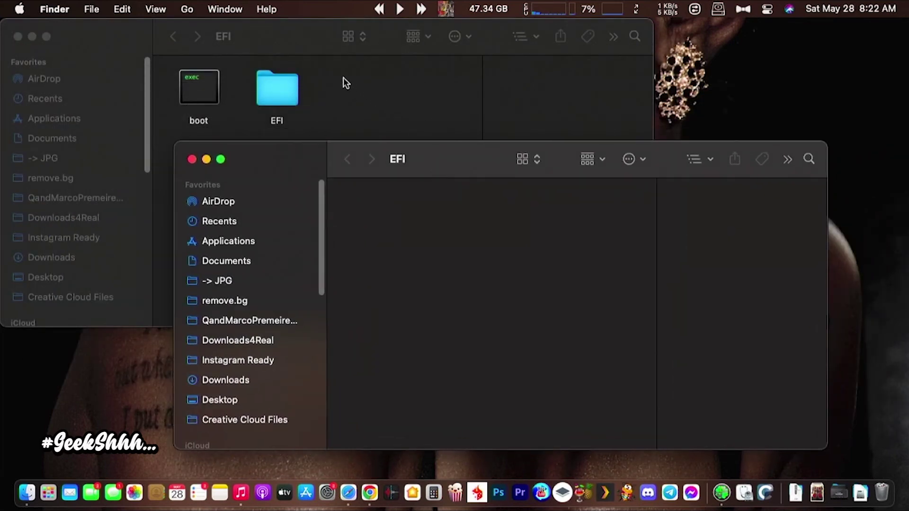
Drag the boot file and EFI folder into the empty disk7s1 EFI window, then close it.
drag(345, 84, 420, 387)
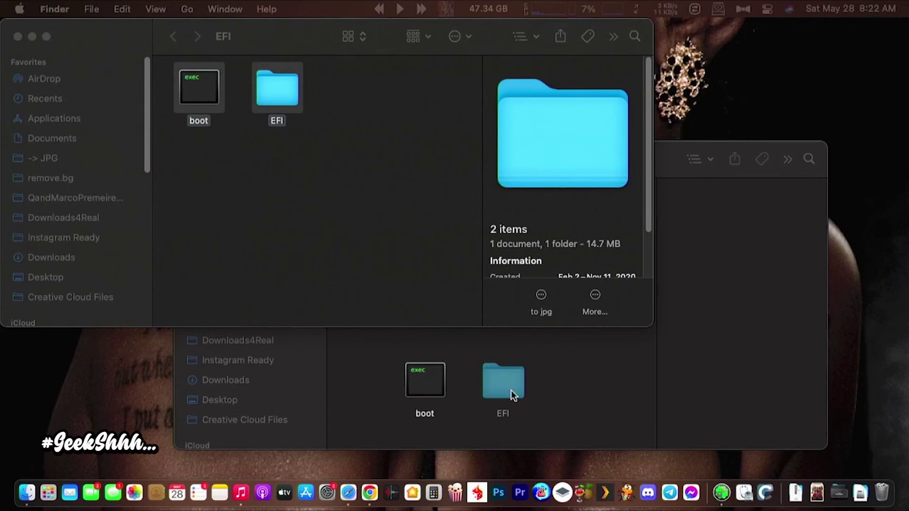
click(612, 379)
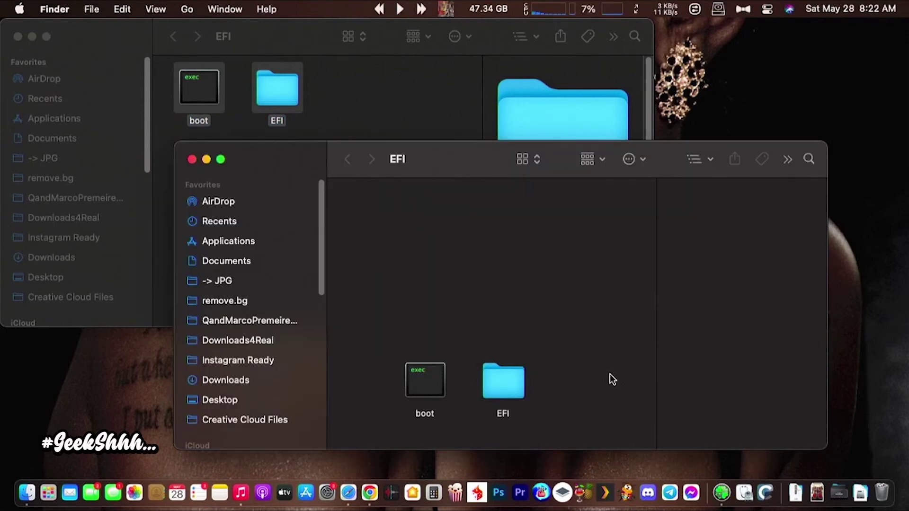
click(193, 160)
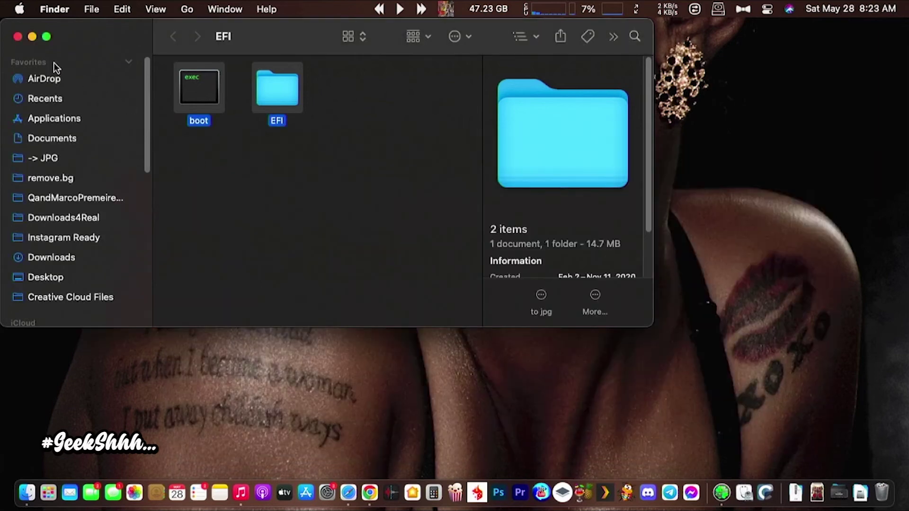
Close the last EFI window and unmount the disk7s1 and disk1s1 EFI partitions.
click(18, 36)
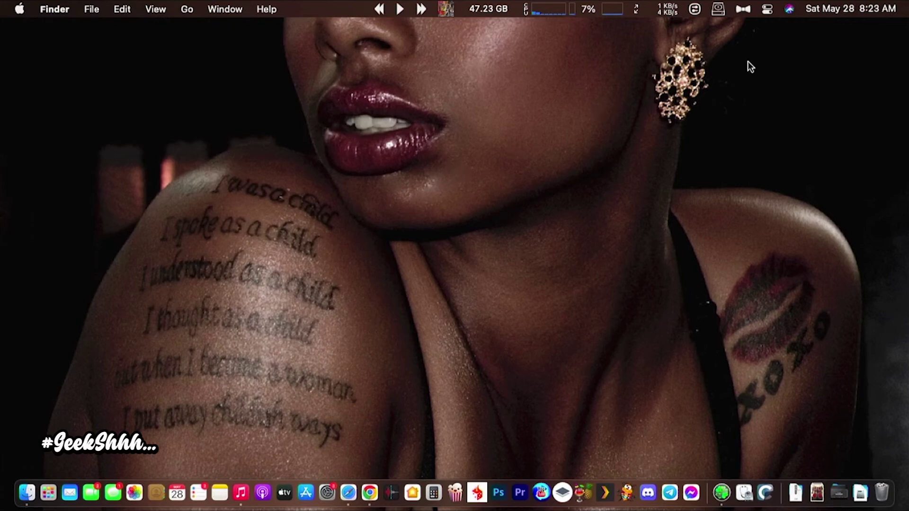
click(717, 13)
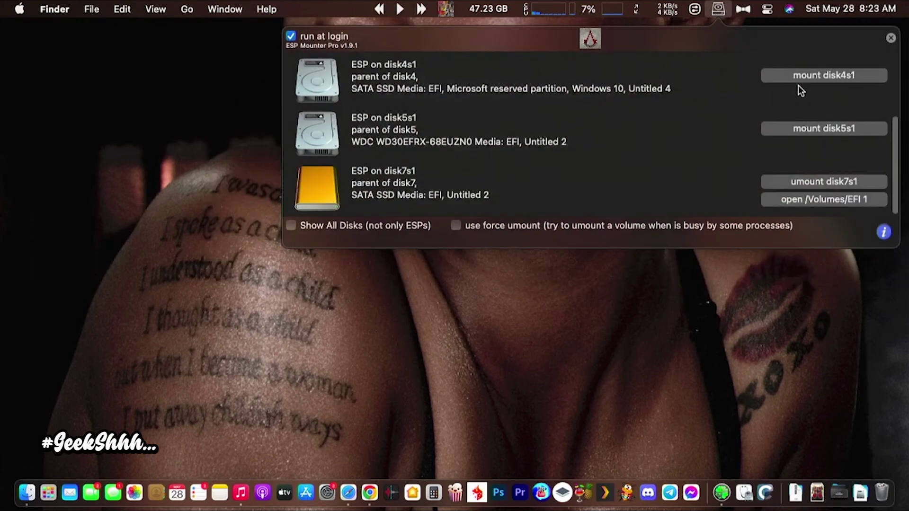
click(805, 176)
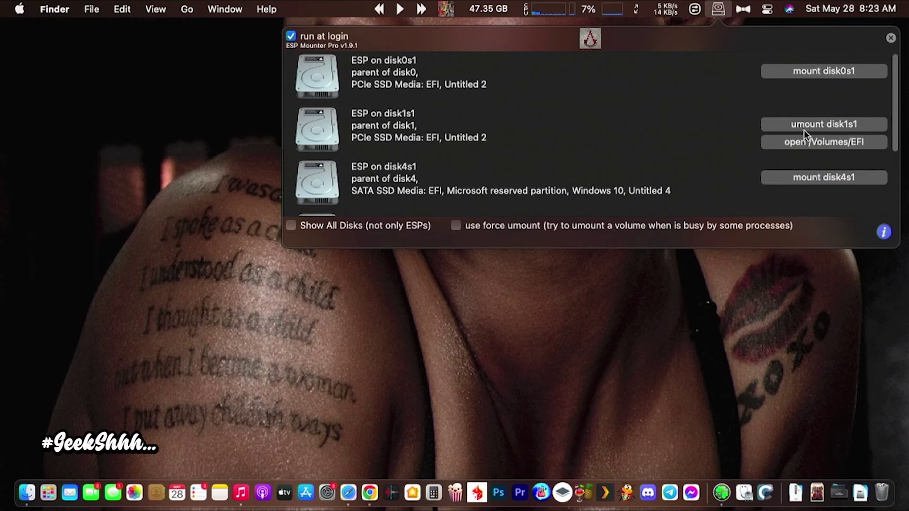
click(806, 124)
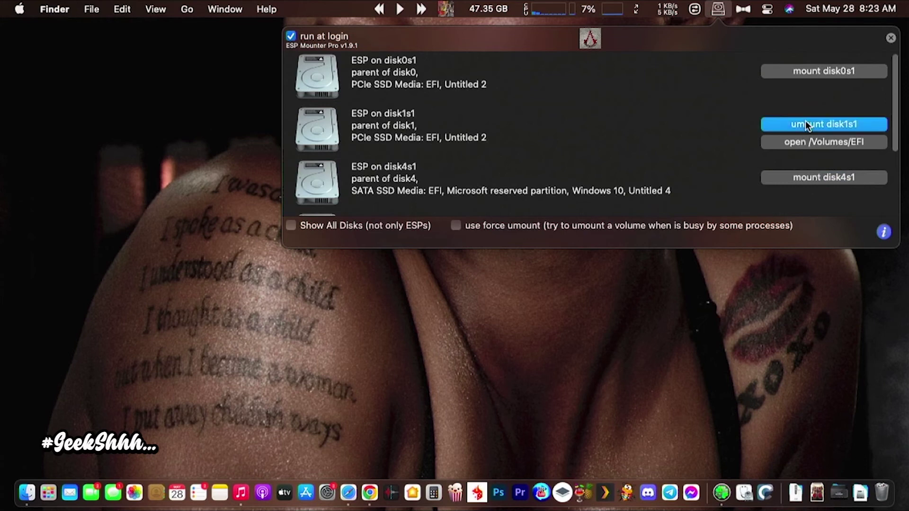